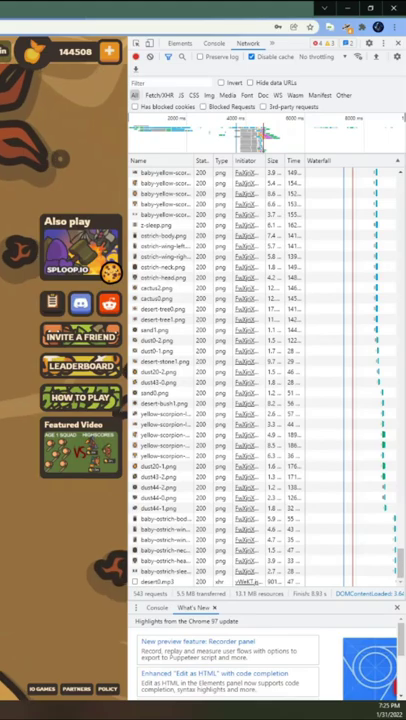
{"action": "scroll", "coordinate": [155, 456], "scroll_direction": "down", "scroll_amount": 3}
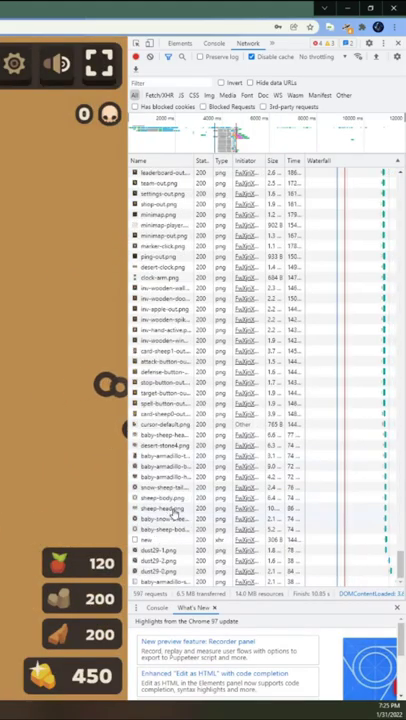
Preview sheep-body.png, then sheep-head.png, from the Network request list.
{"action": "left_click", "coordinate": [160, 446]}
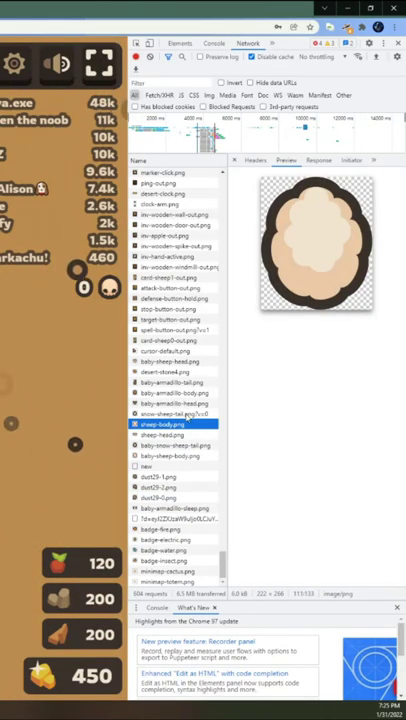
{"action": "scroll", "coordinate": [180, 420], "scroll_direction": "down", "scroll_amount": 1}
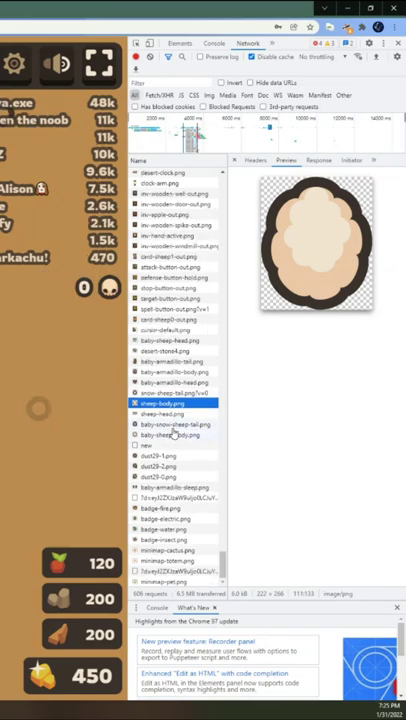
{"action": "left_click", "coordinate": [178, 414]}
{"action": "scroll", "coordinate": [178, 414], "scroll_direction": "up", "scroll_amount": 2}
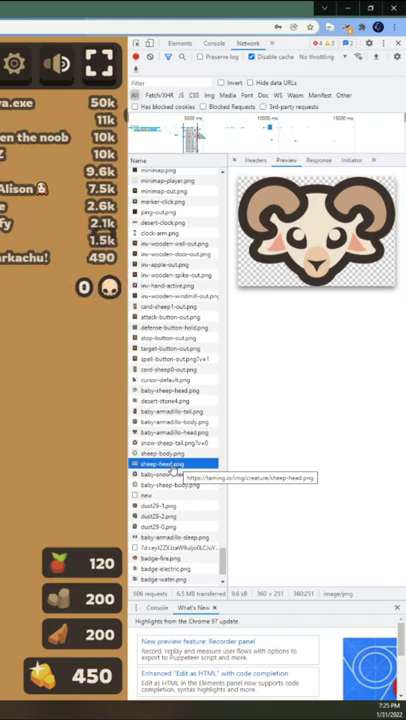
Compare baby-snow-sheep-tail.png and sheep-body.png previews, ending on snow-sheep-tail.png.
{"action": "left_click", "coordinate": [170, 474]}
{"action": "left_click", "coordinate": [163, 443]}
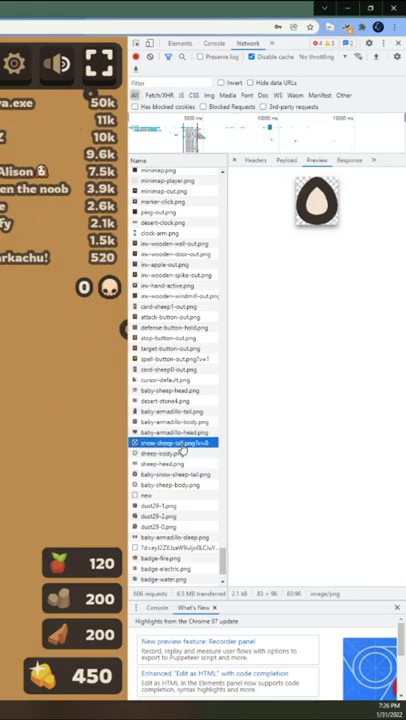
{"action": "left_click", "coordinate": [160, 453]}
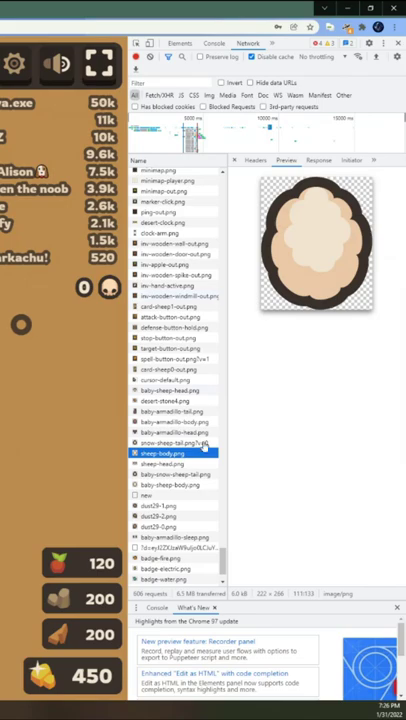
{"action": "left_click", "coordinate": [170, 443]}
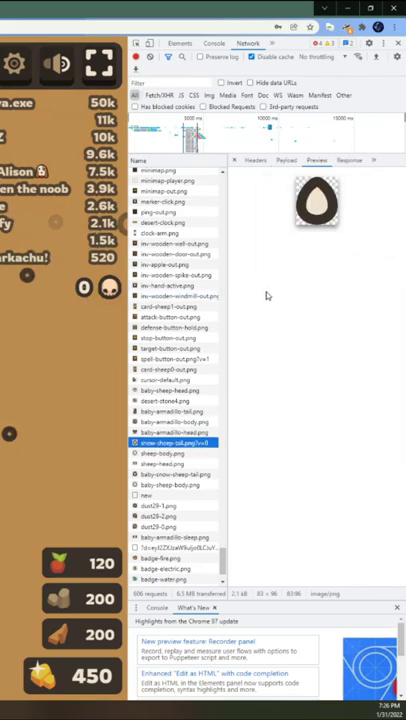